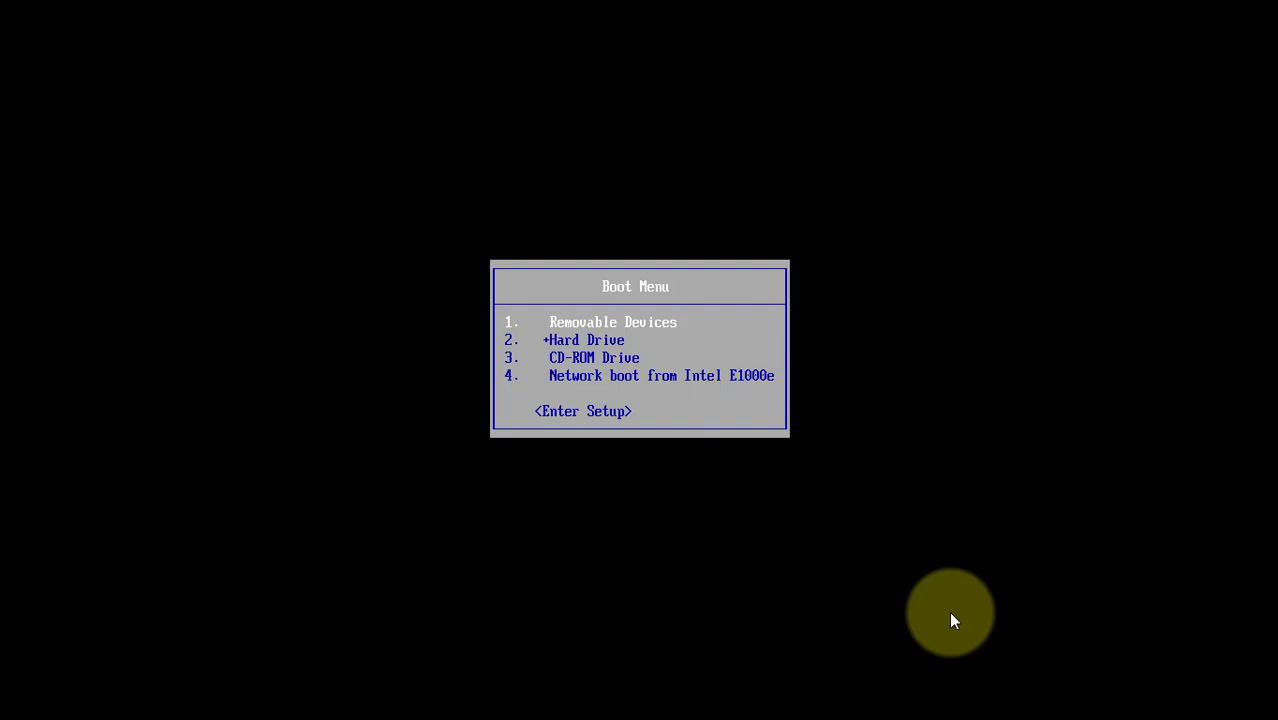
# - Boot from the CD-ROM Drive in the BIOS Boot Menu to start Windows Setup
pyautogui.press('Down')
pyautogui.press('Down')
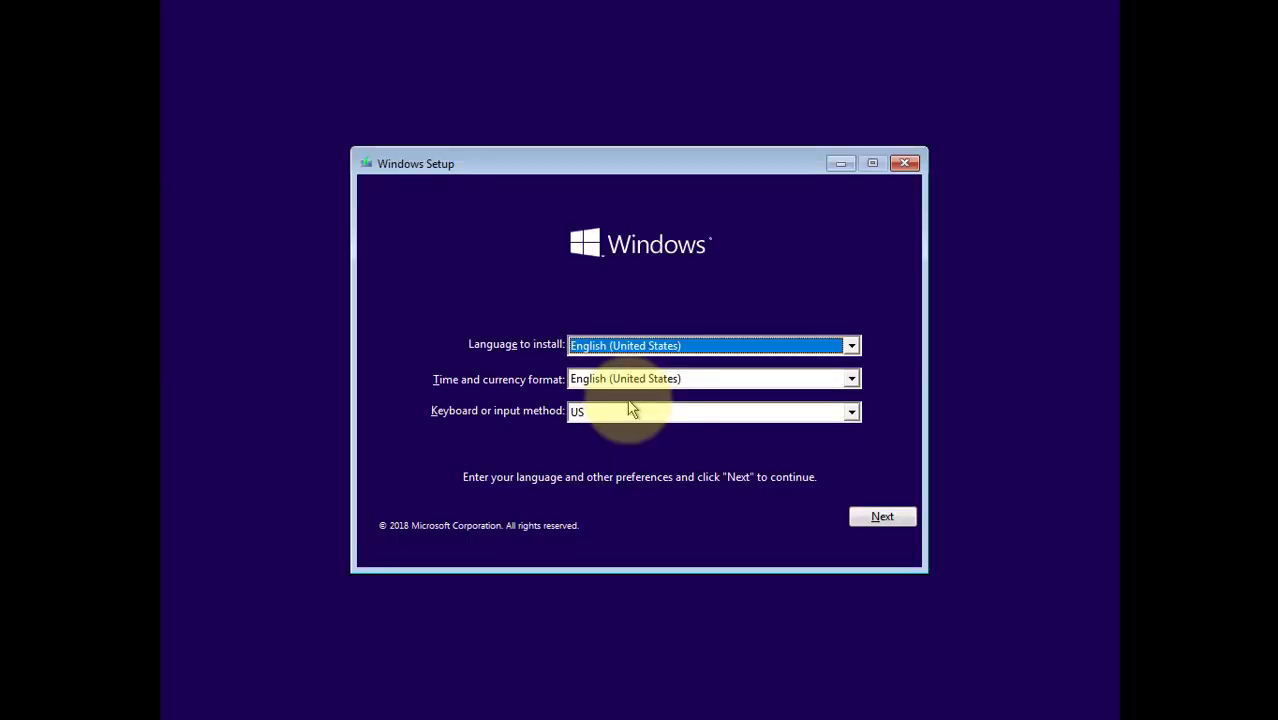
# - Accept default language settings and reach the recovery Command Prompt via Troubleshoot advanced options
pyautogui.click(881, 516)
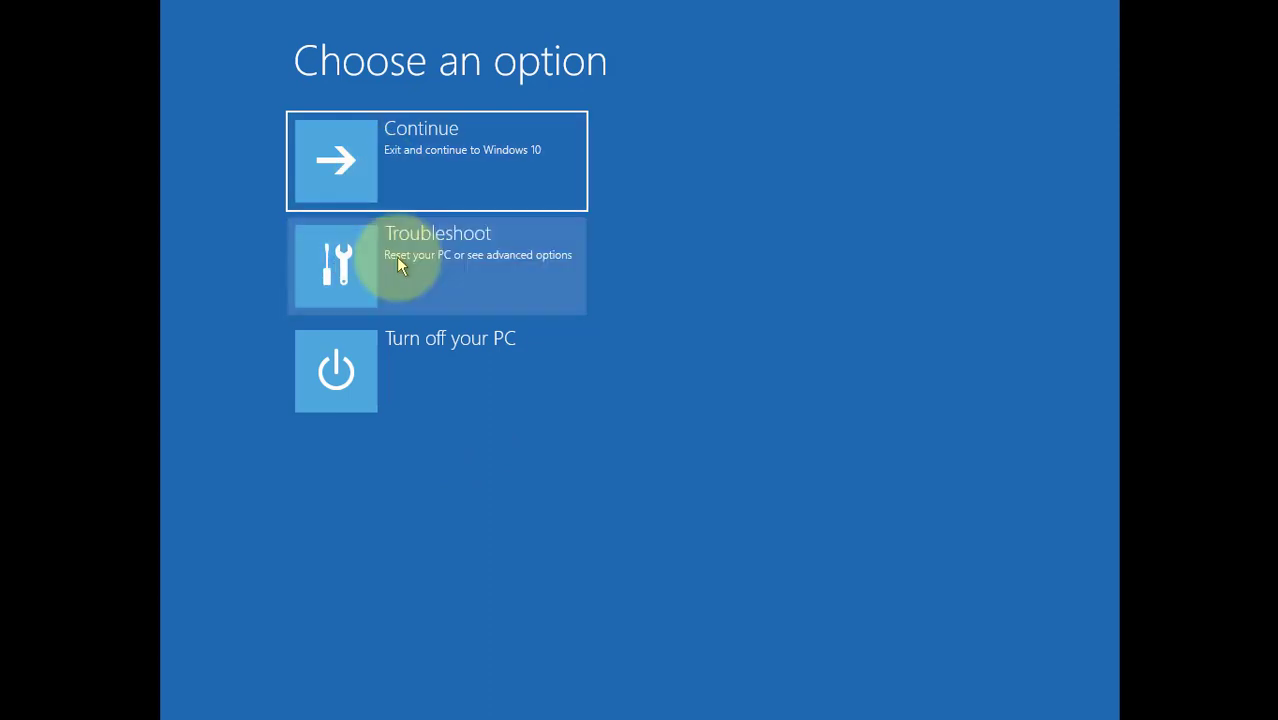
pyautogui.click(430, 256)
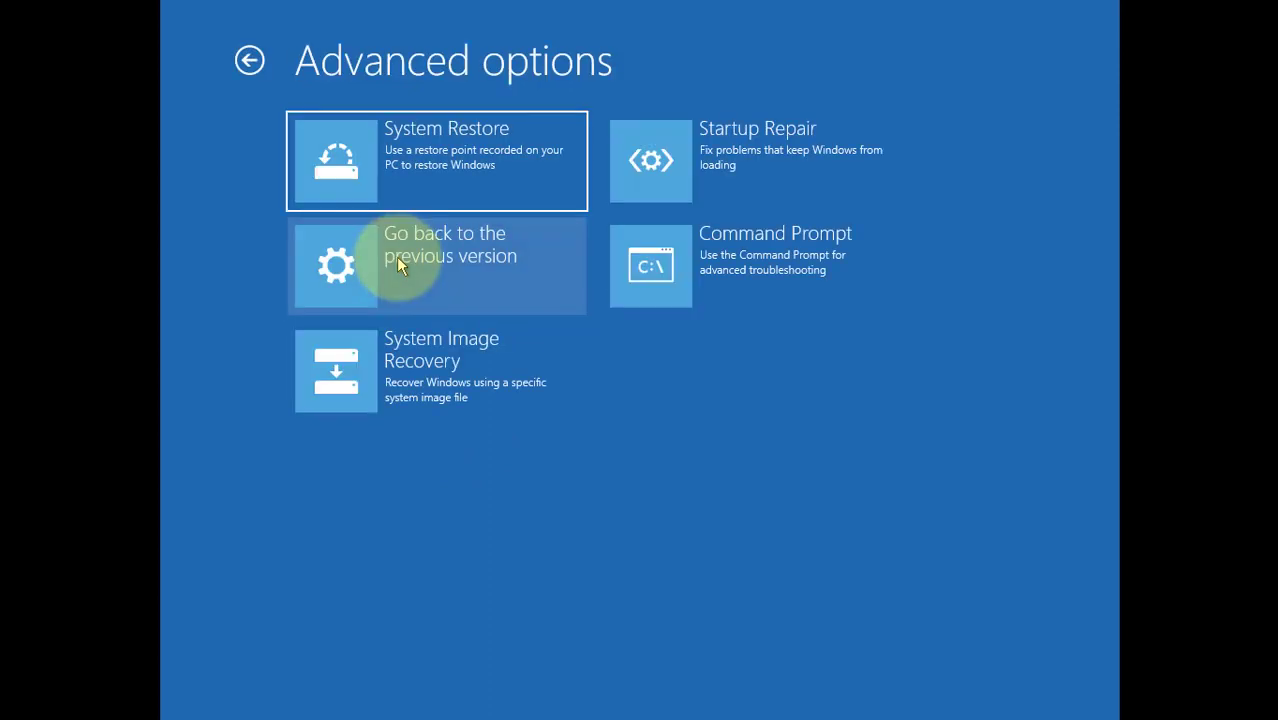
pyautogui.click(740, 262)
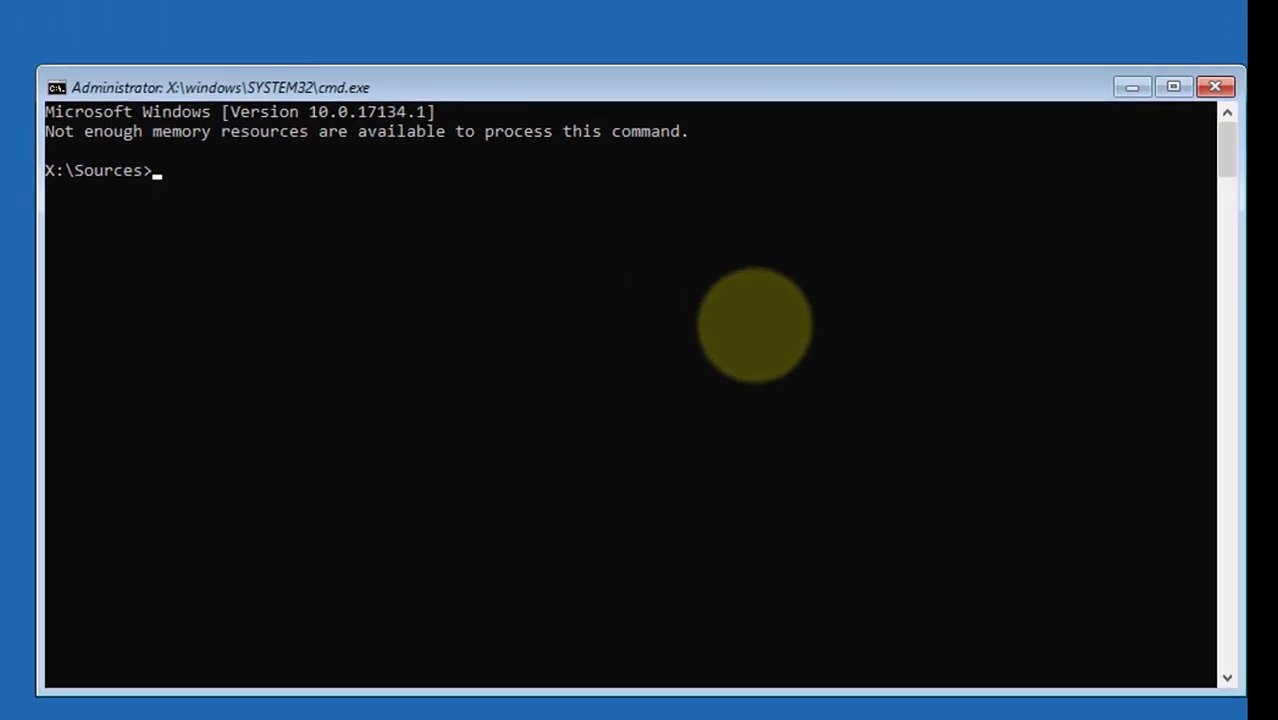
pyautogui.write('b')
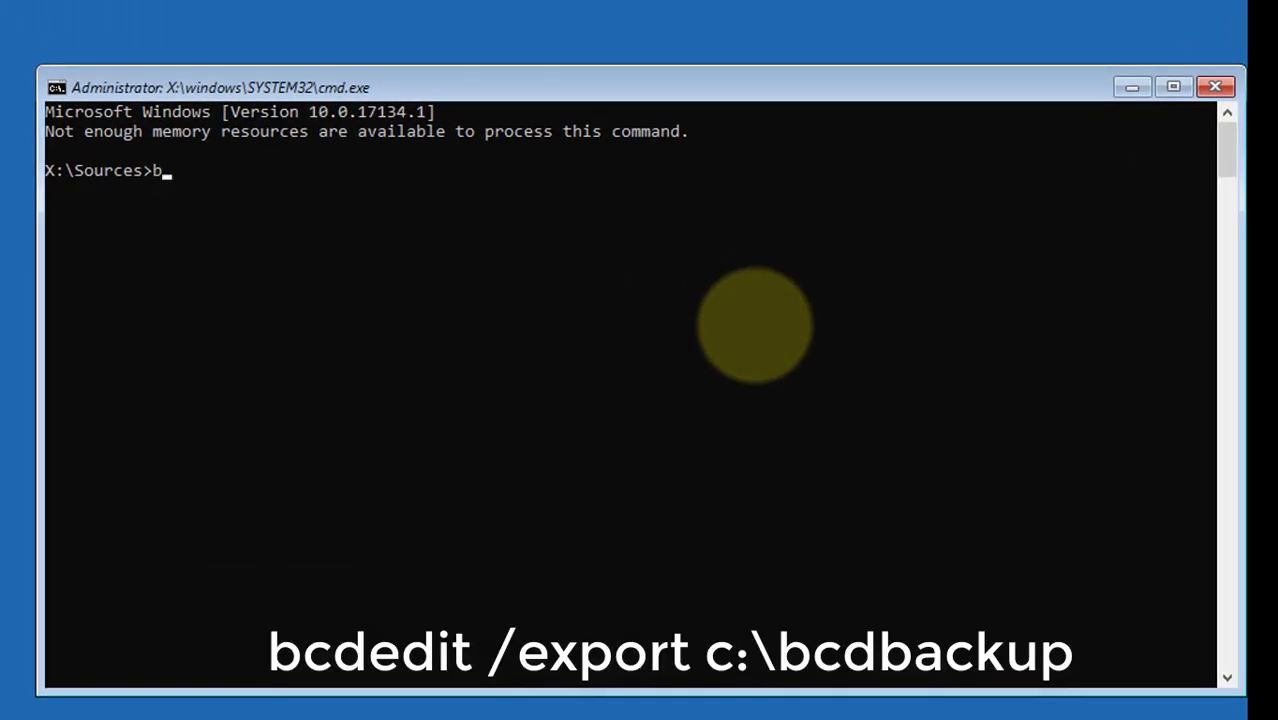
pyautogui.write('cd')
pyautogui.write('edit')
pyautogui.write(' /export')
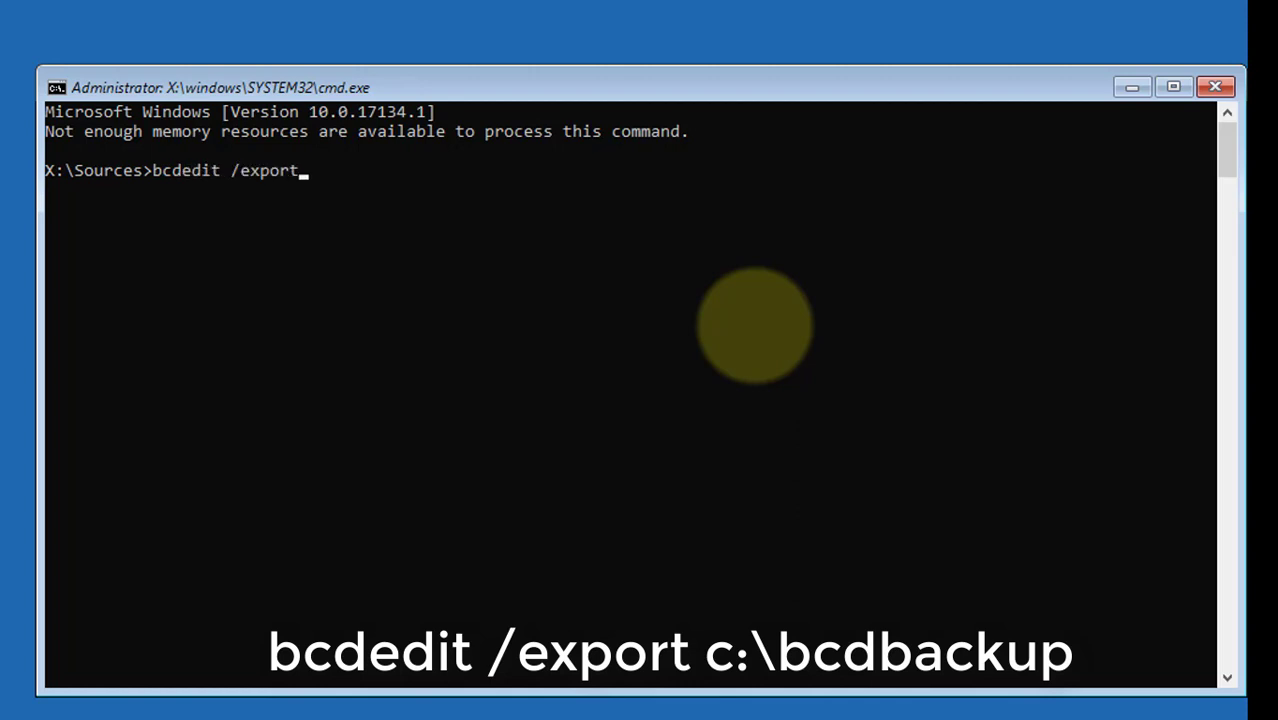
pyautogui.write(' c:')
pyautogui.write('\\b')
pyautogui.write('cdba')
pyautogui.write('ckup')
# - Export the boot configuration with bcdedit /export c:\bcdbackup, completing successfully
pyautogui.press('Return')
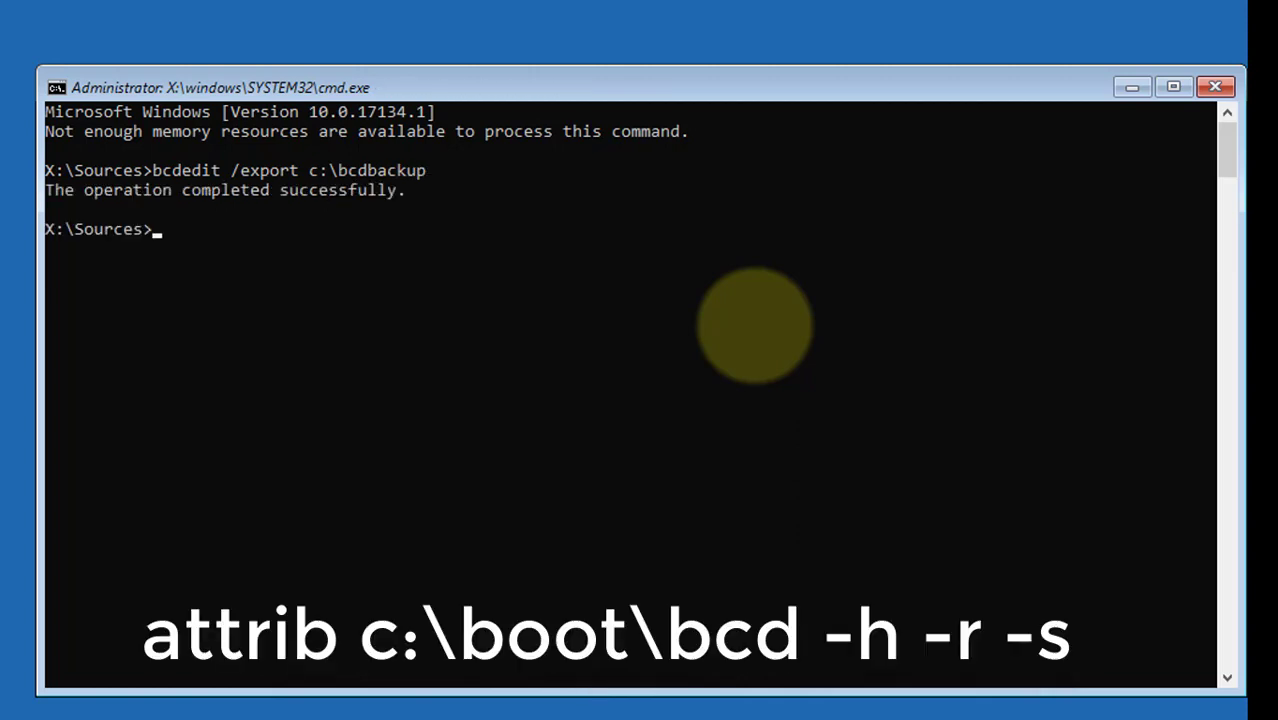
pyautogui.write('attri')
pyautogui.write('b c:')
pyautogui.write('\\')
pyautogui.write('boot')
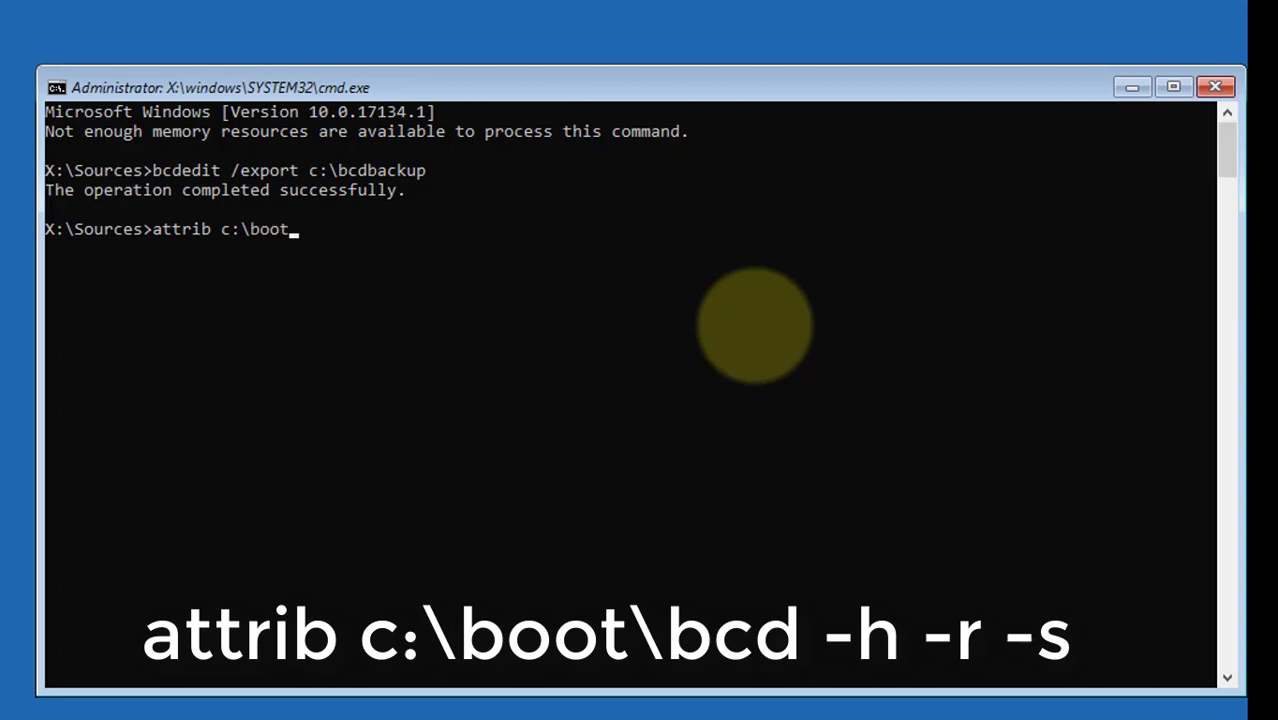
pyautogui.write('\\')
pyautogui.write('boot')
# - Run attrib c:\boot\bcd -h -r -s to clear hidden, read-only and system attributes
pyautogui.press('BackSpace')
pyautogui.press('BackSpace')
pyautogui.press('BackSpace')
pyautogui.write('cd ')
pyautogui.write('-h')
pyautogui.write(' -r')
pyautogui.write(' -s')
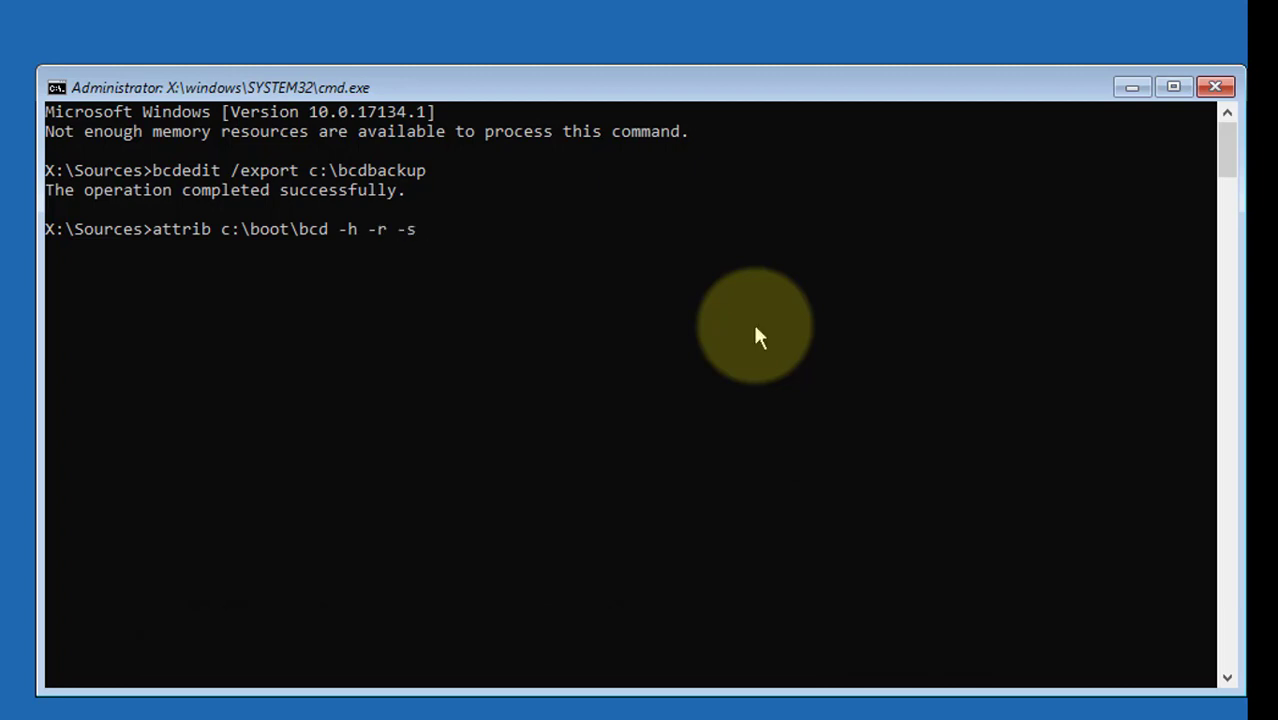
pyautogui.press('Return')
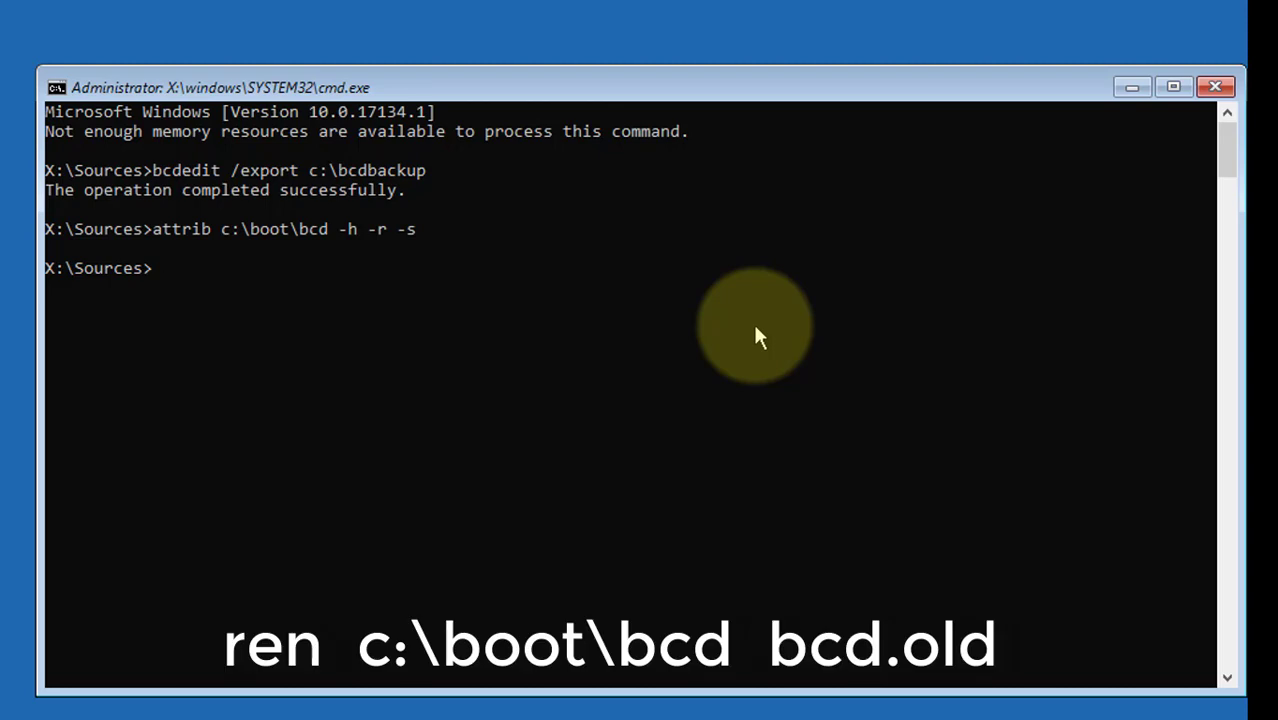
pyautogui.write('re')
pyautogui.write('n c:')
pyautogui.write('\\')
pyautogui.write('boot')
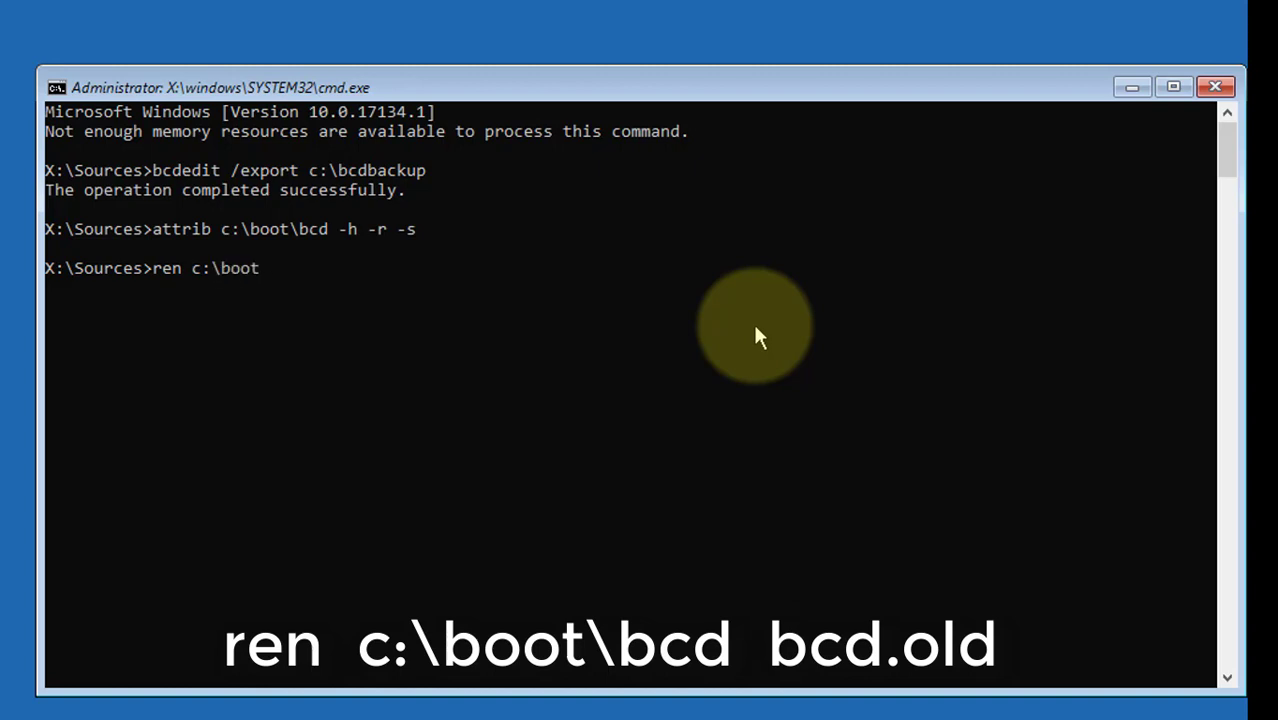
pyautogui.write('\\')
pyautogui.write('bcd')
pyautogui.write(' bcd.o')
pyautogui.write('ld')
# - Rename c:\boot\bcd to bcd.old with the ren command
pyautogui.press('Return')
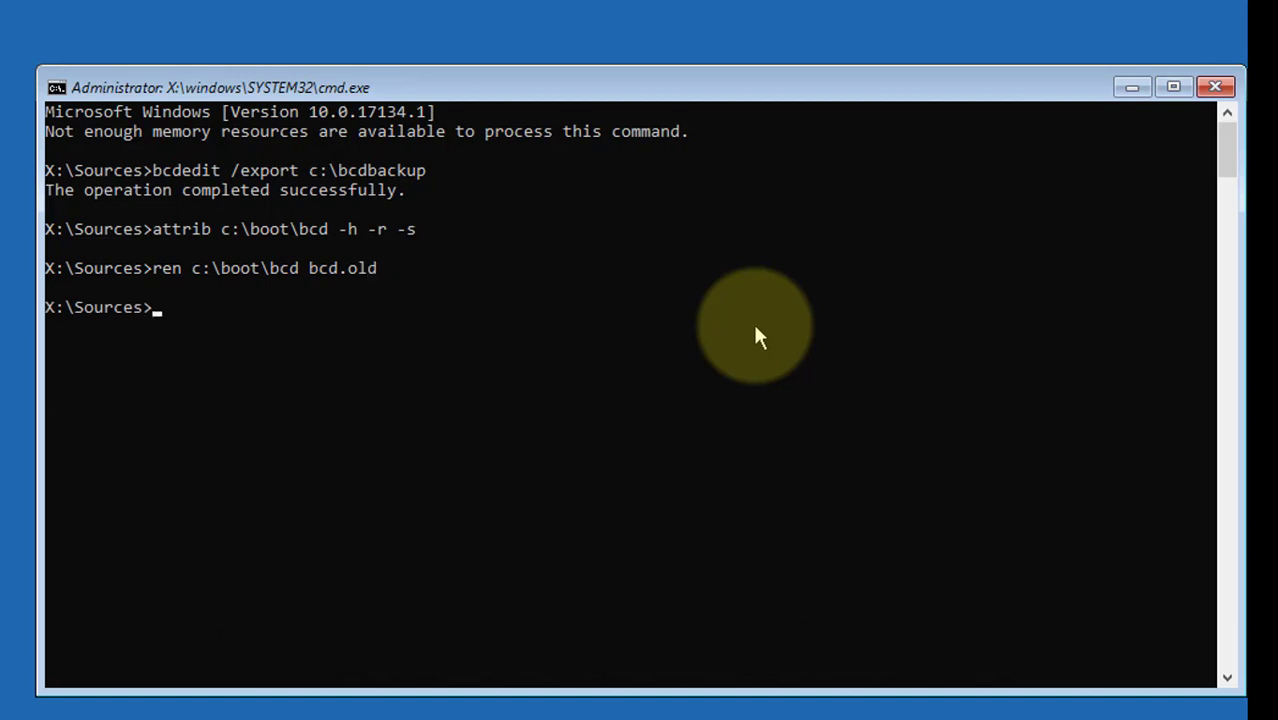
pyautogui.write('b')
pyautogui.write('oo')
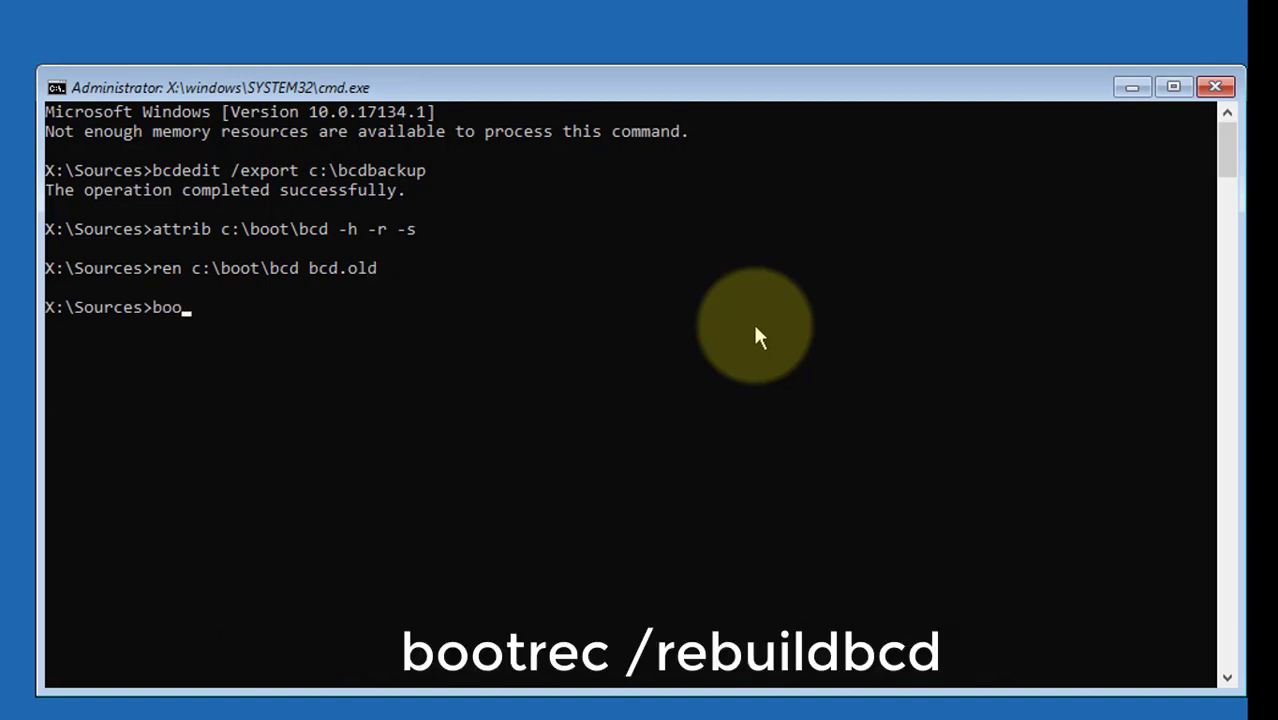
pyautogui.write('trec')
pyautogui.write(' /reb')
pyautogui.write('uild')
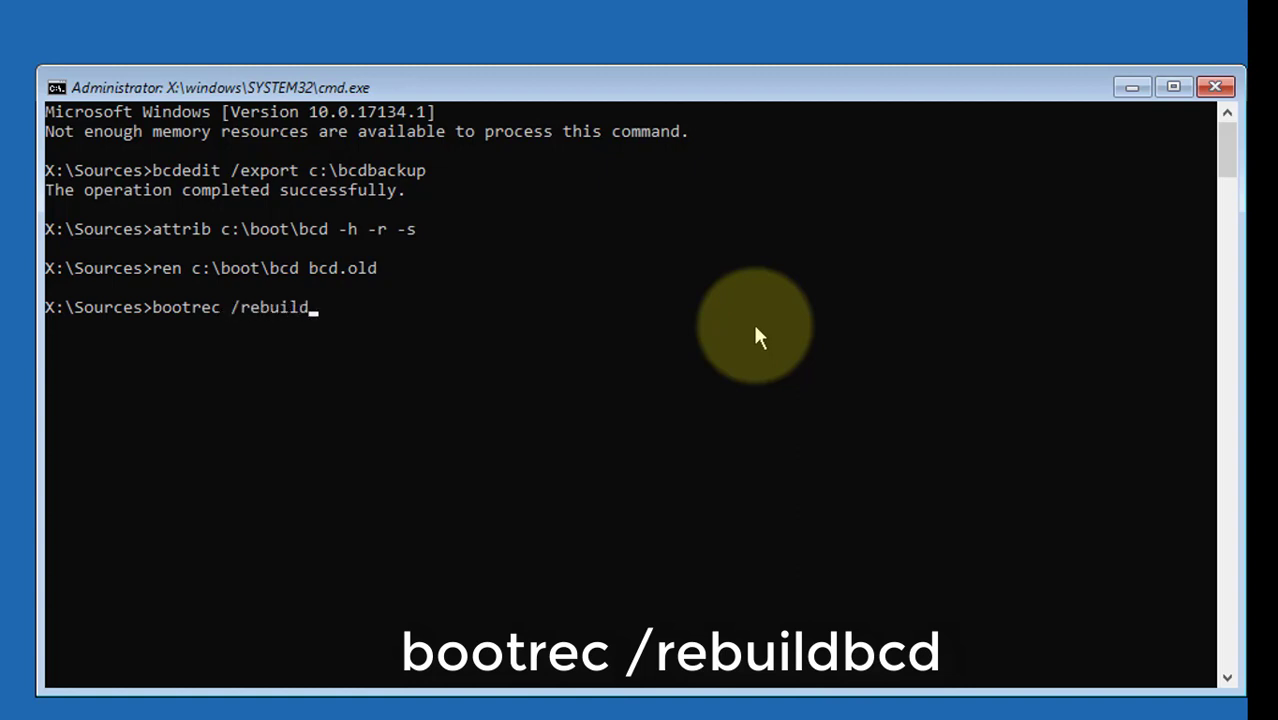
pyautogui.write('bcd')
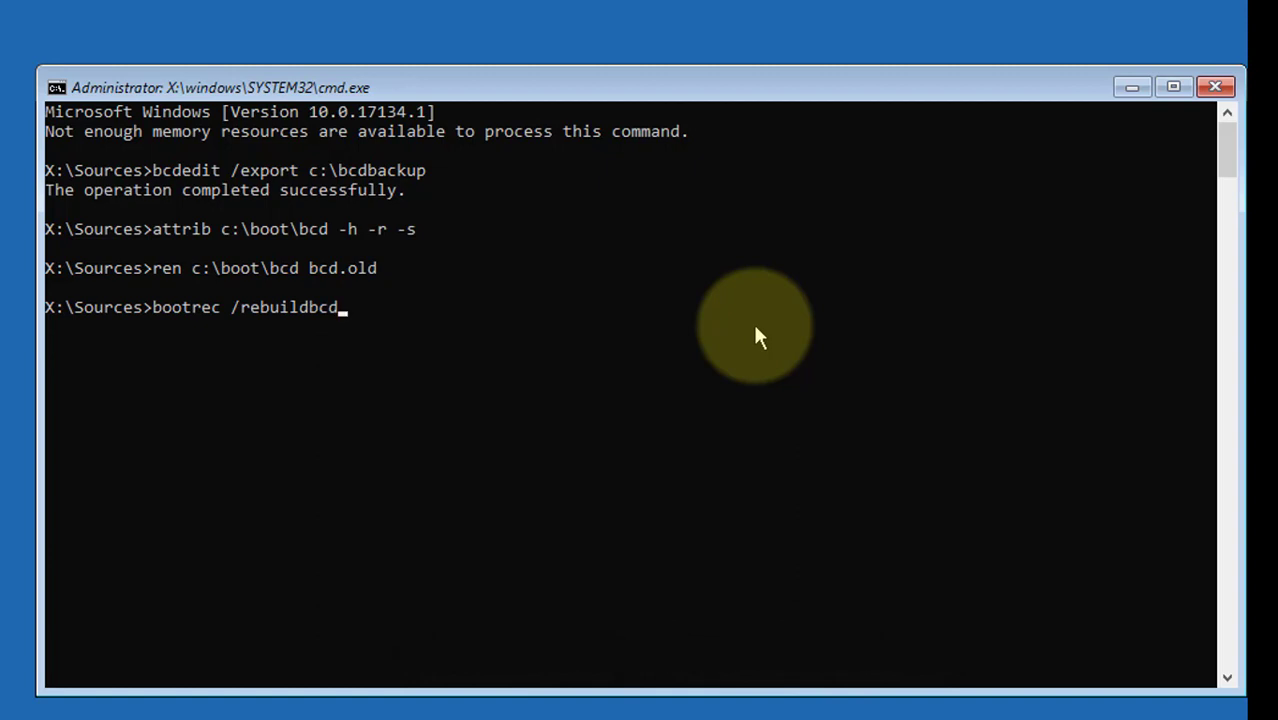
# - Run bootrec /rebuildbcd and answer Y to add D:\Windows to the boot list
pyautogui.press('Return')
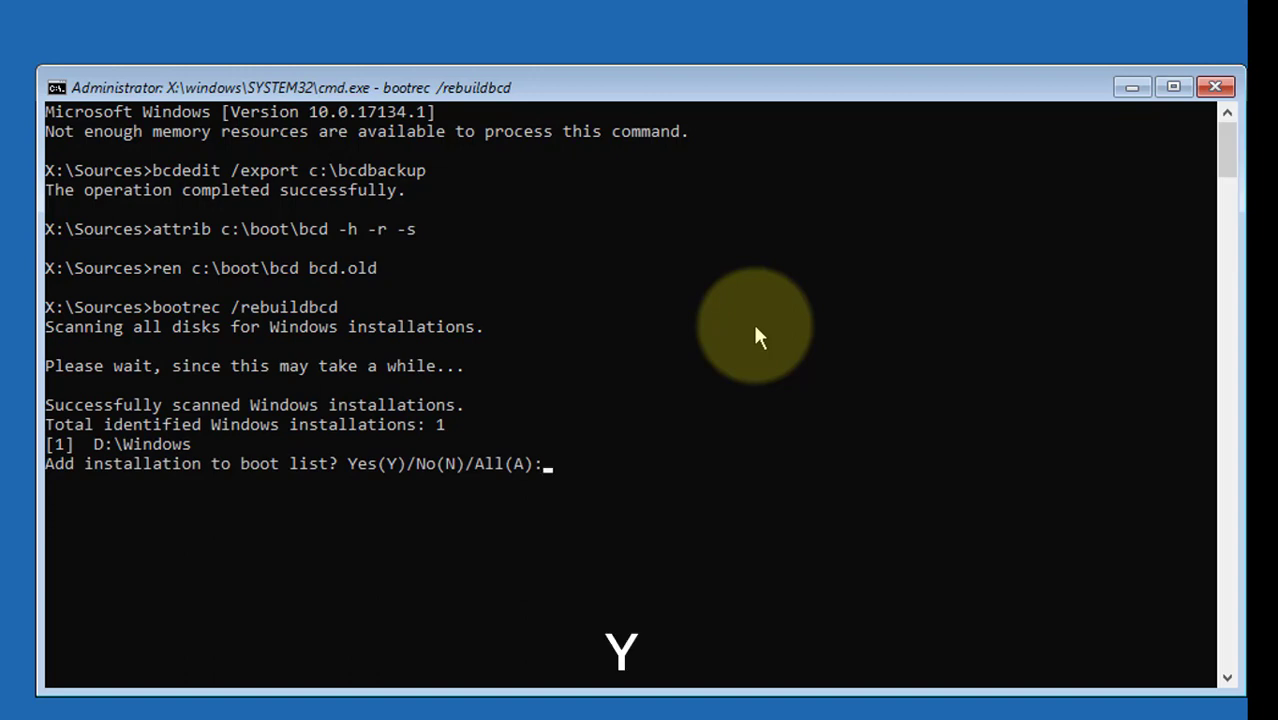
pyautogui.click(832, 469)
pyautogui.write('Y')
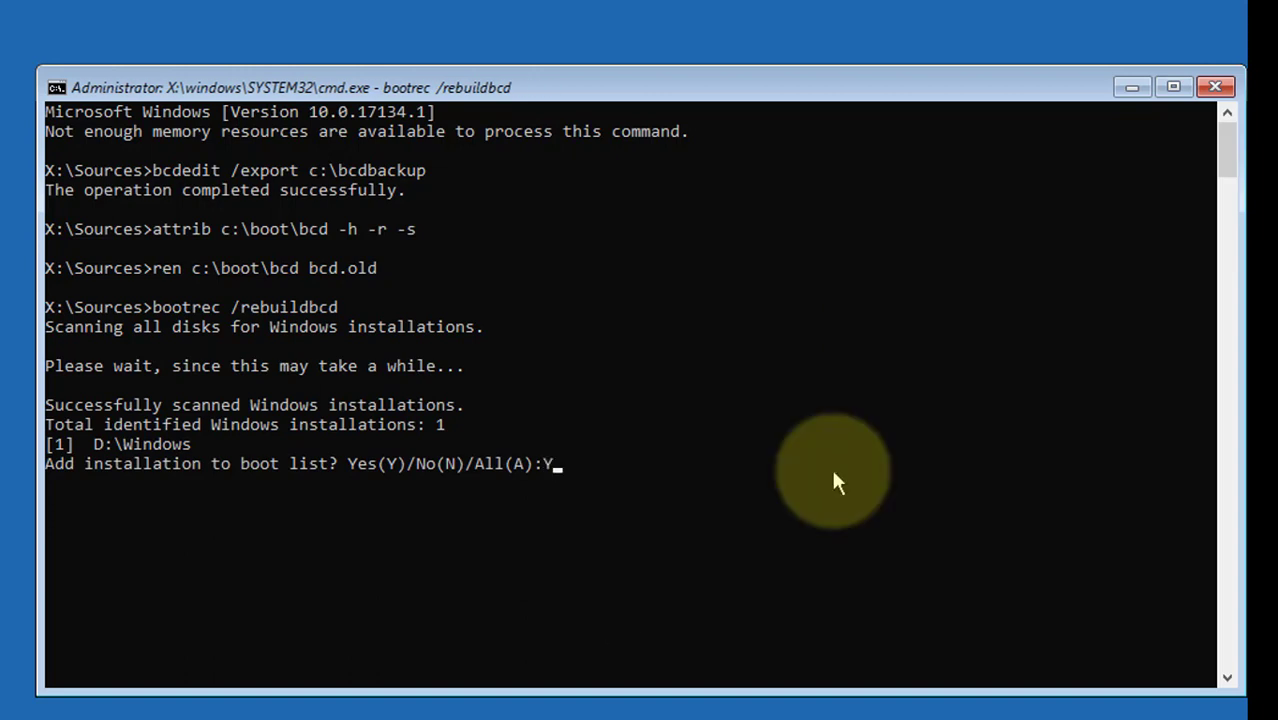
pyautogui.press('Return')
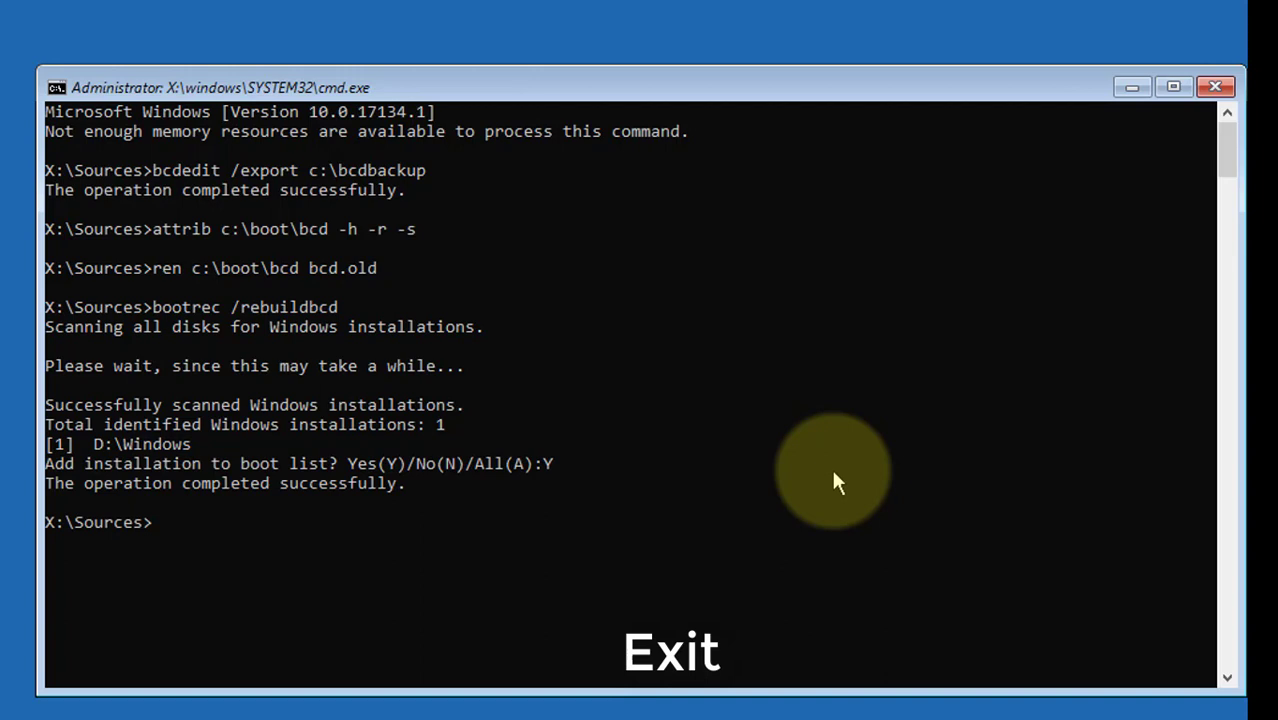
pyautogui.write('exit')
# - Exit the command prompt and choose Continue so Windows 10 Pro starts booting
pyautogui.press('Return')
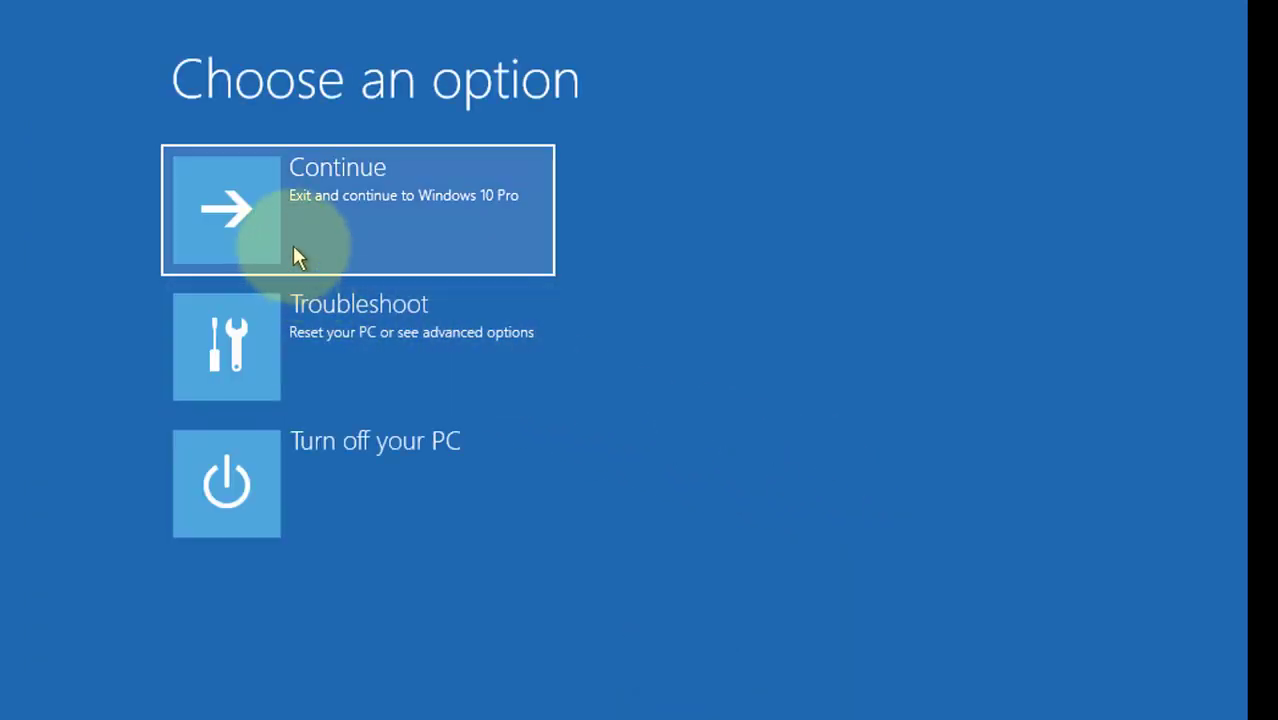
pyautogui.click(379, 250)
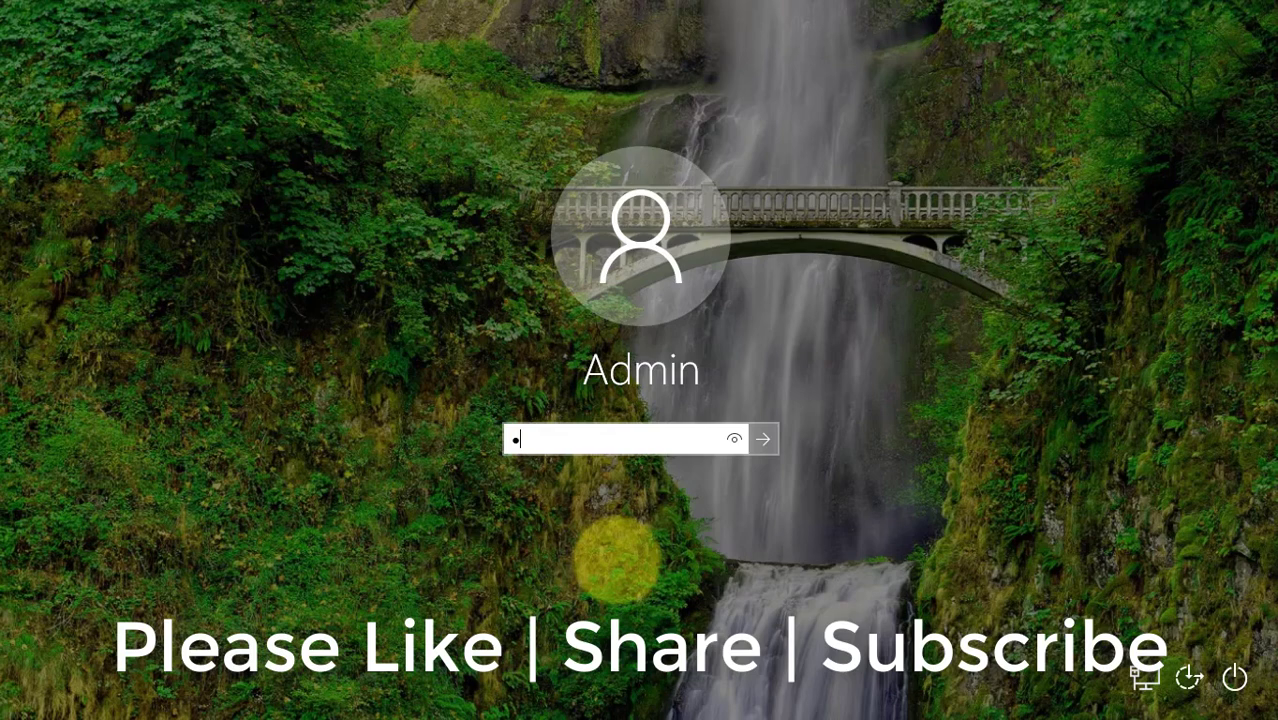
pyautogui.write('••••••••')
# - Submit the Admin account password to sign in to Windows 10
pyautogui.press('Return')
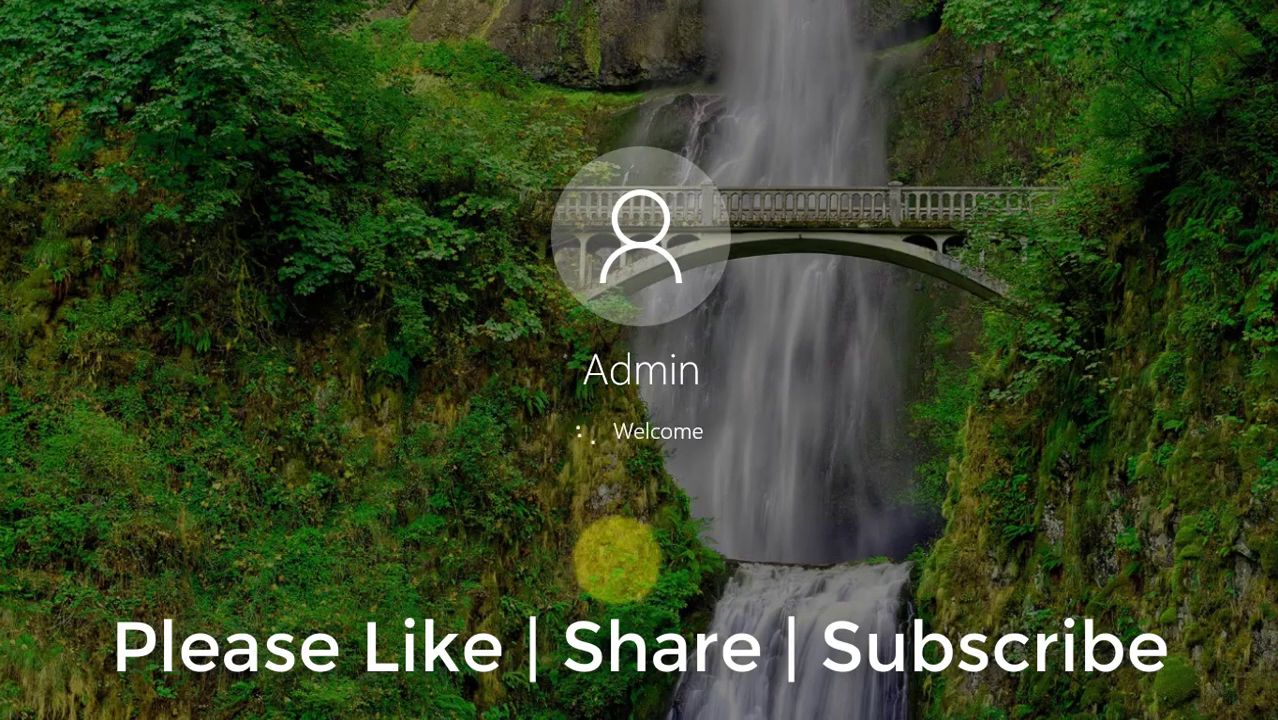